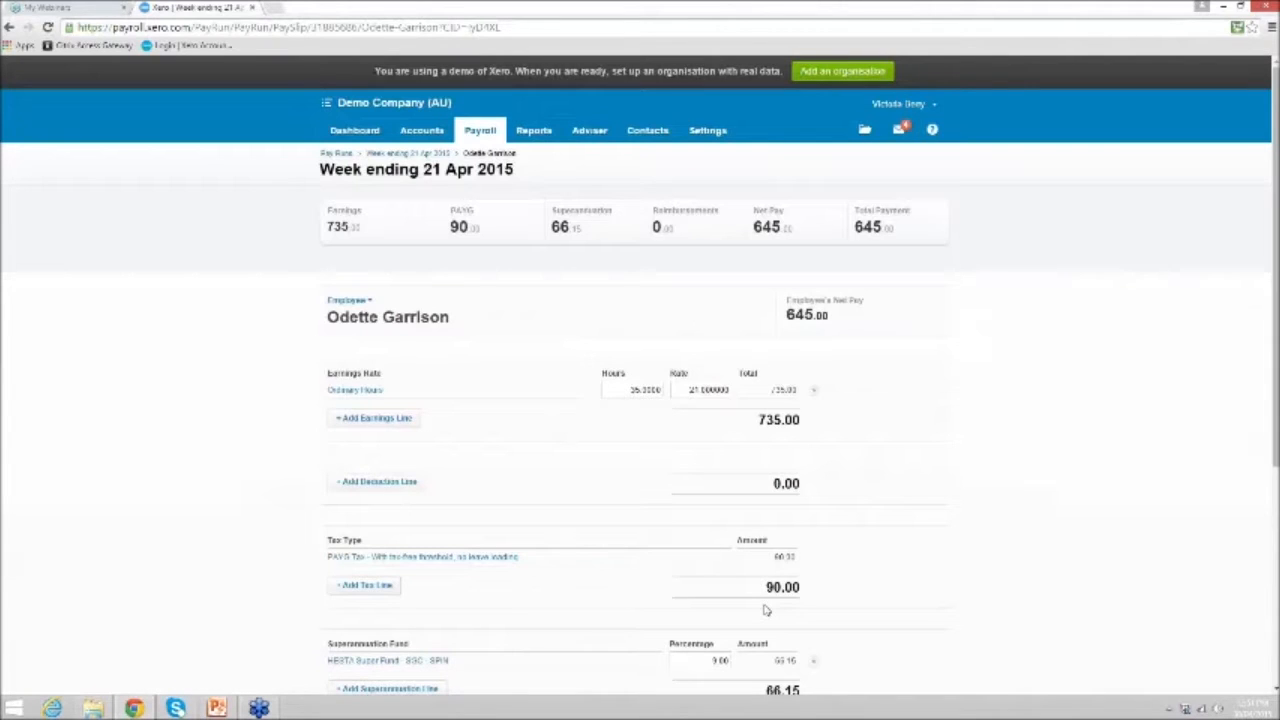
# Step: Review the employee's payslip from earnings through leave, and view the list of employees whose payslips can be selected
pyautogui.scroll(-3, 765, 610)
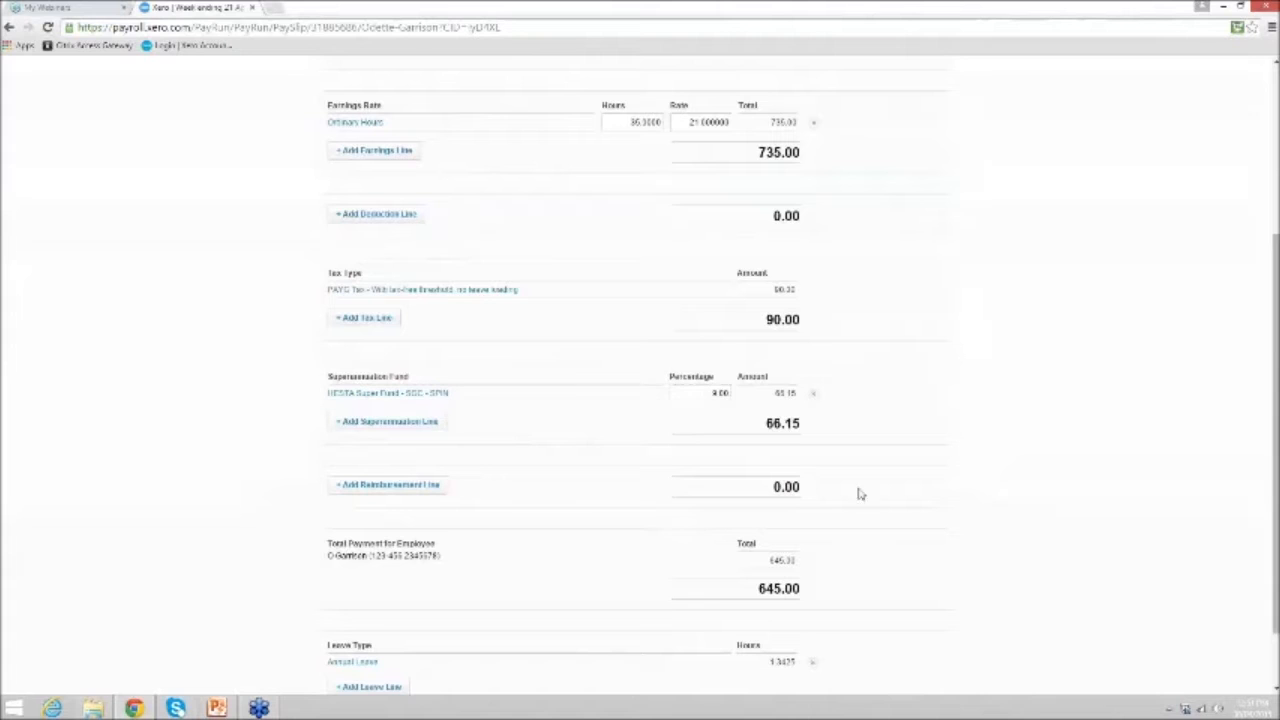
pyautogui.scroll(-1, 894, 543)
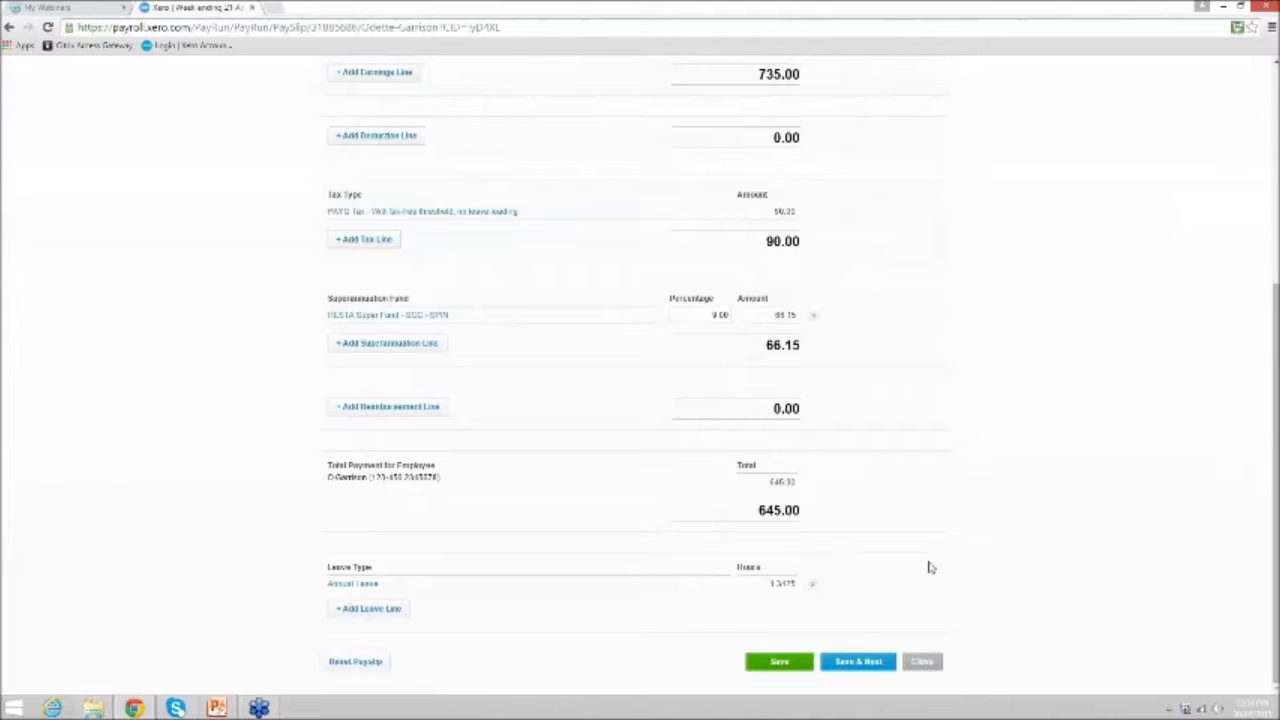
pyautogui.scroll(5, 928, 568)
pyautogui.click(369, 290)
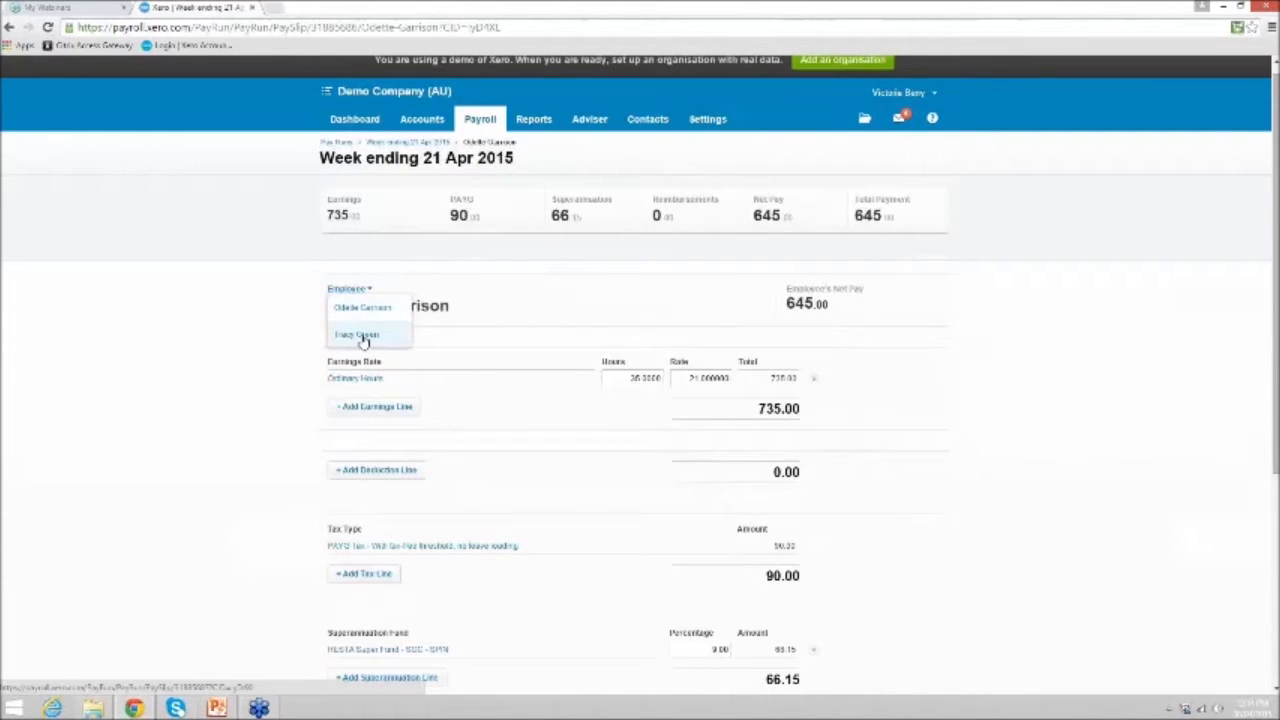
pyautogui.click(1150, 524)
pyautogui.scroll(-3, 1150, 524)
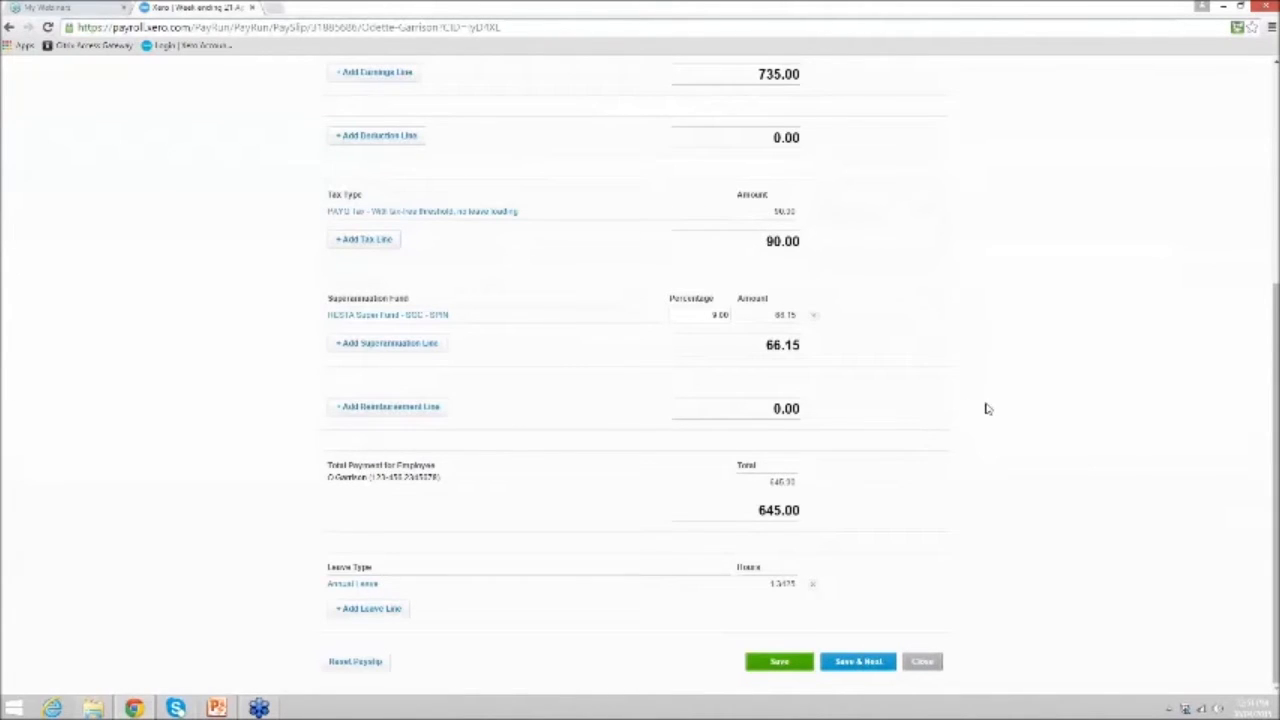
pyautogui.scroll(3, 985, 408)
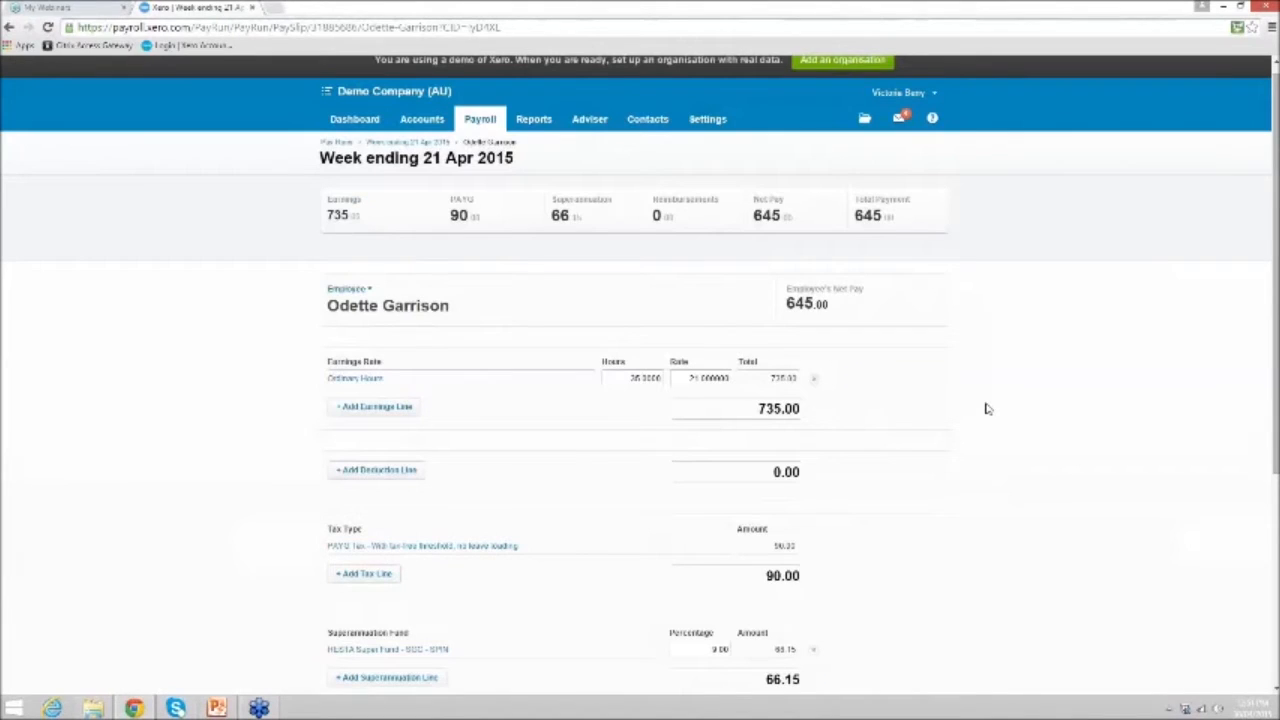
# Step: Set the Ordinary Hours on the employee's payslip to 30
pyautogui.click(626, 380)
pyautogui.write('30')
pyautogui.press('Tab')
pyautogui.press('Tab')
pyautogui.click(975, 478)
# Step: Add a Travel National Costs reimbursement line with the description "accommodation" and an amount of 50.00
pyautogui.scroll(-2, 977, 482)
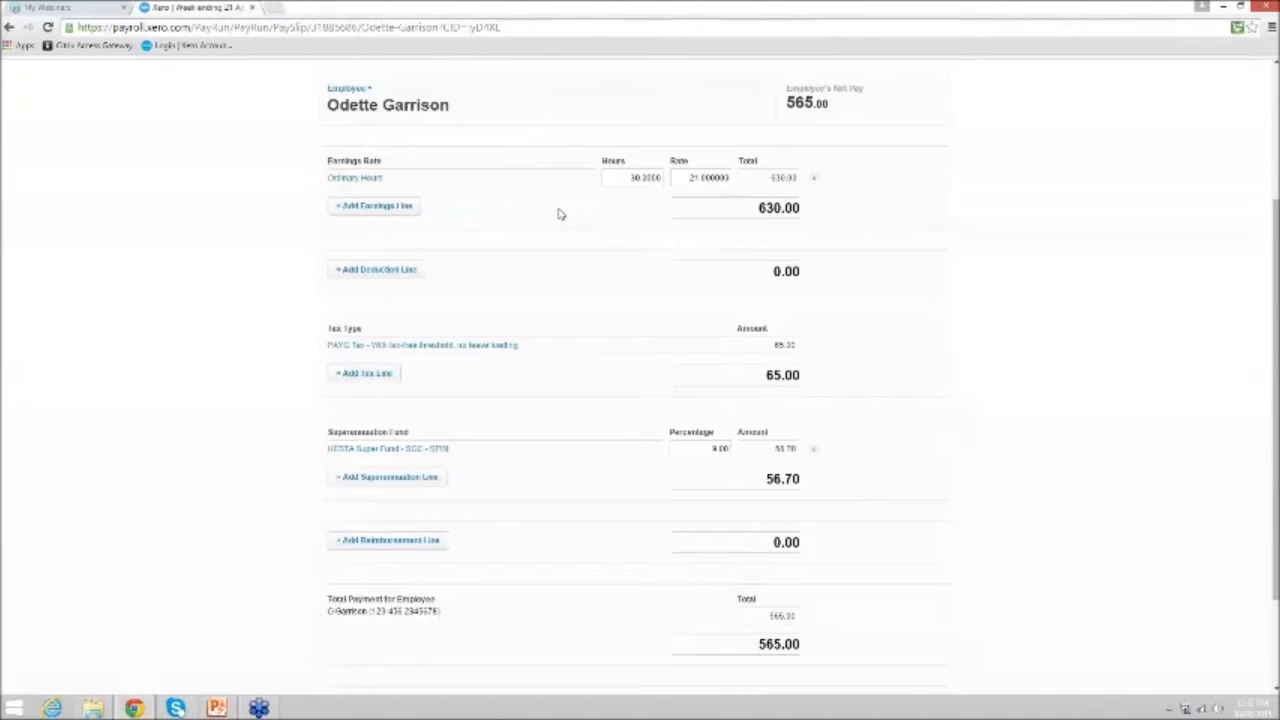
pyautogui.scroll(-1, 372, 516)
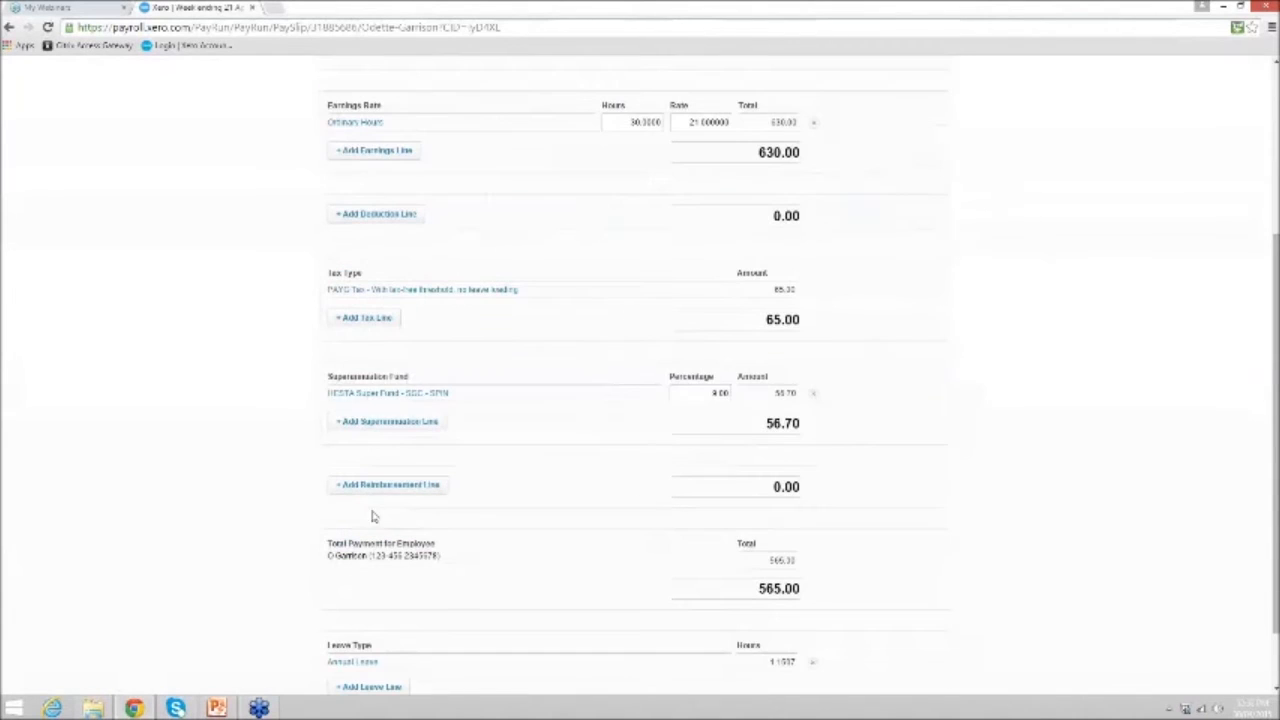
pyautogui.click(404, 487)
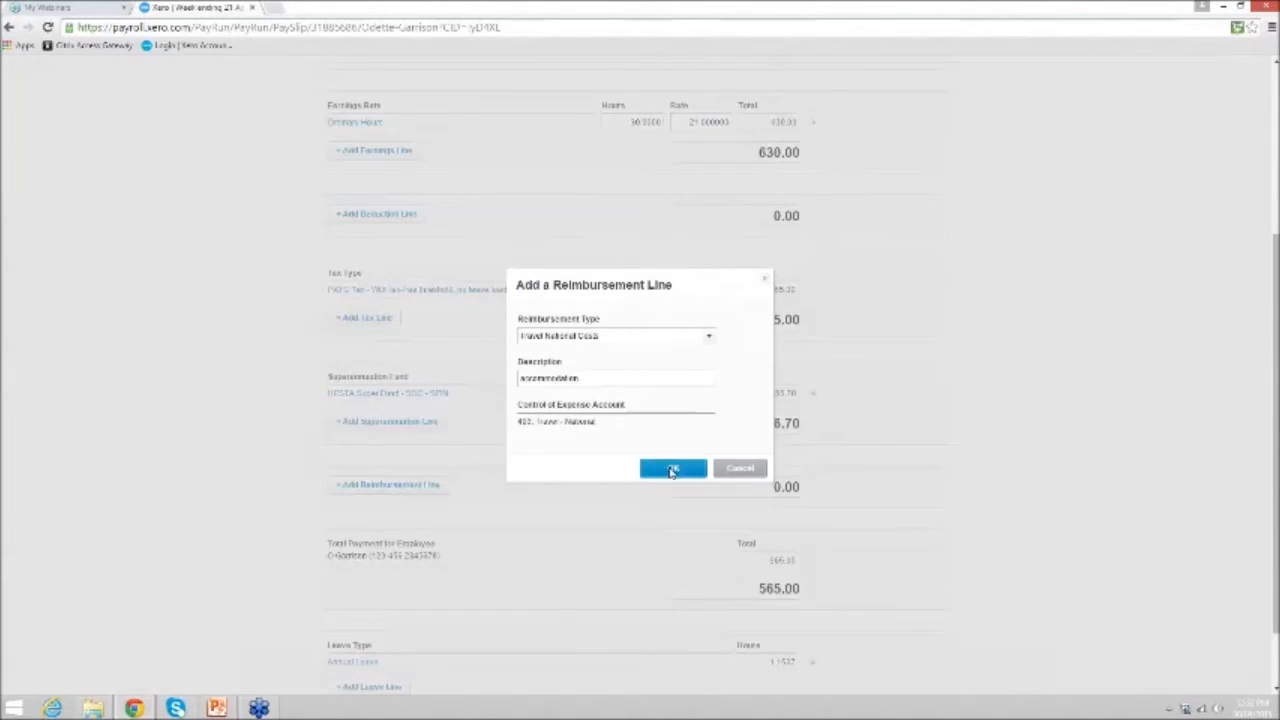
pyautogui.click(673, 468)
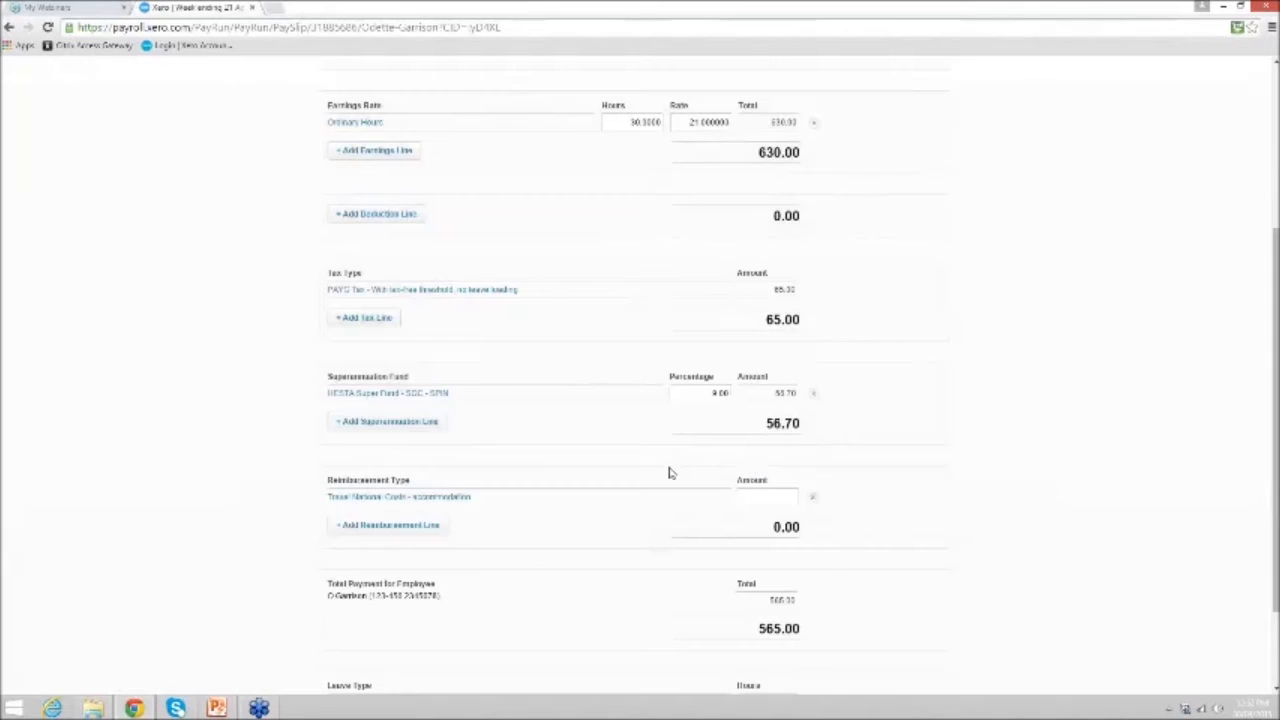
pyautogui.click(783, 496)
pyautogui.write('50.00')
pyautogui.scroll(-2, 989, 486)
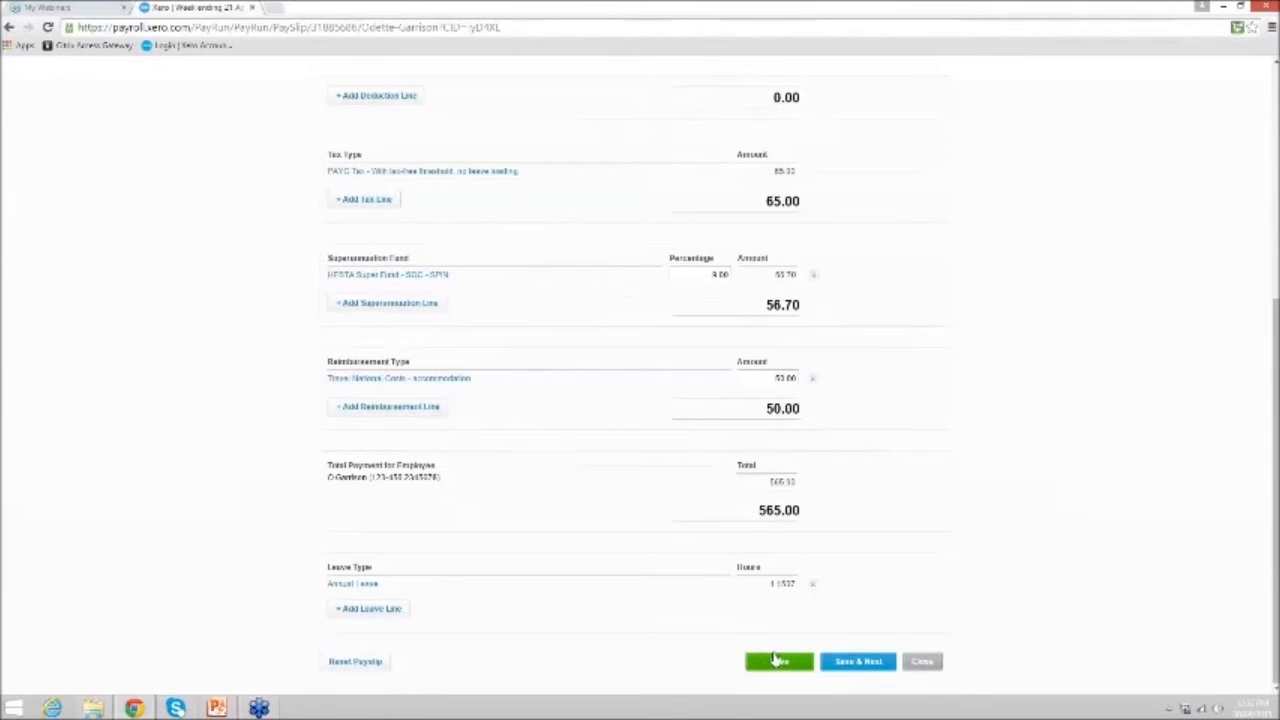
# Step: Save the payslip and return to the pay run for the week ending 21 Apr 2015
pyautogui.click(858, 664)
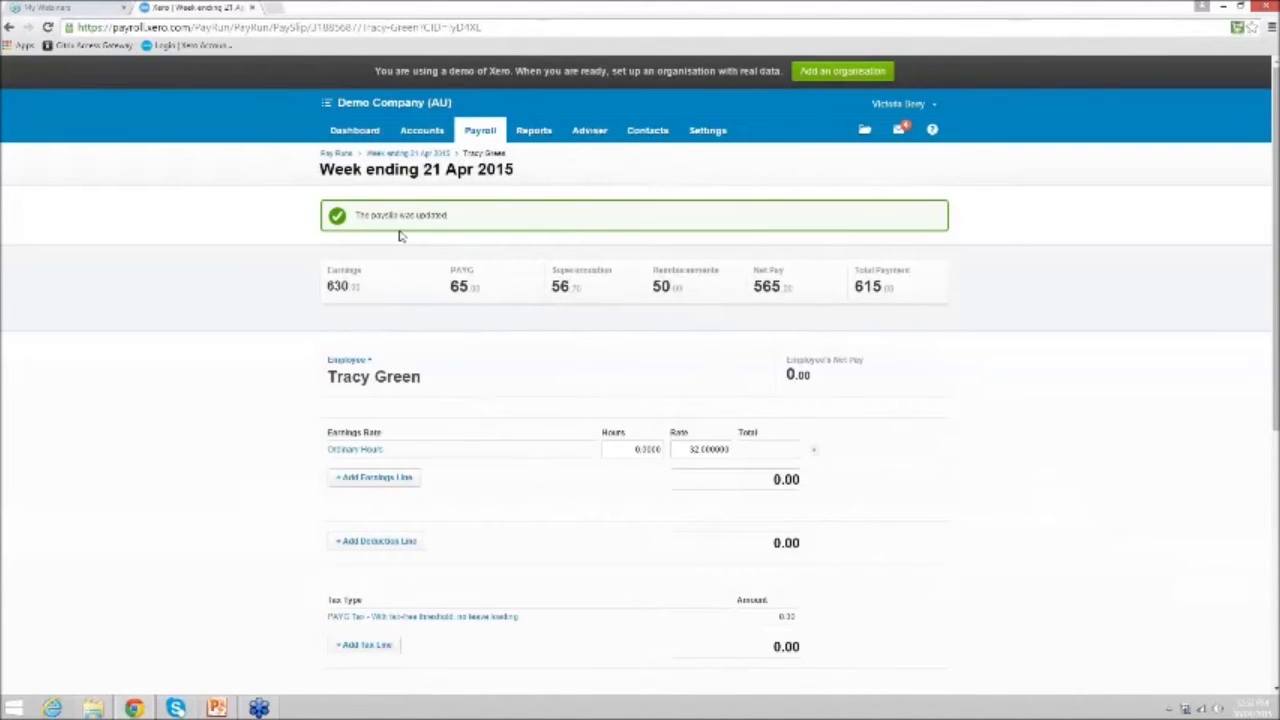
pyautogui.click(415, 156)
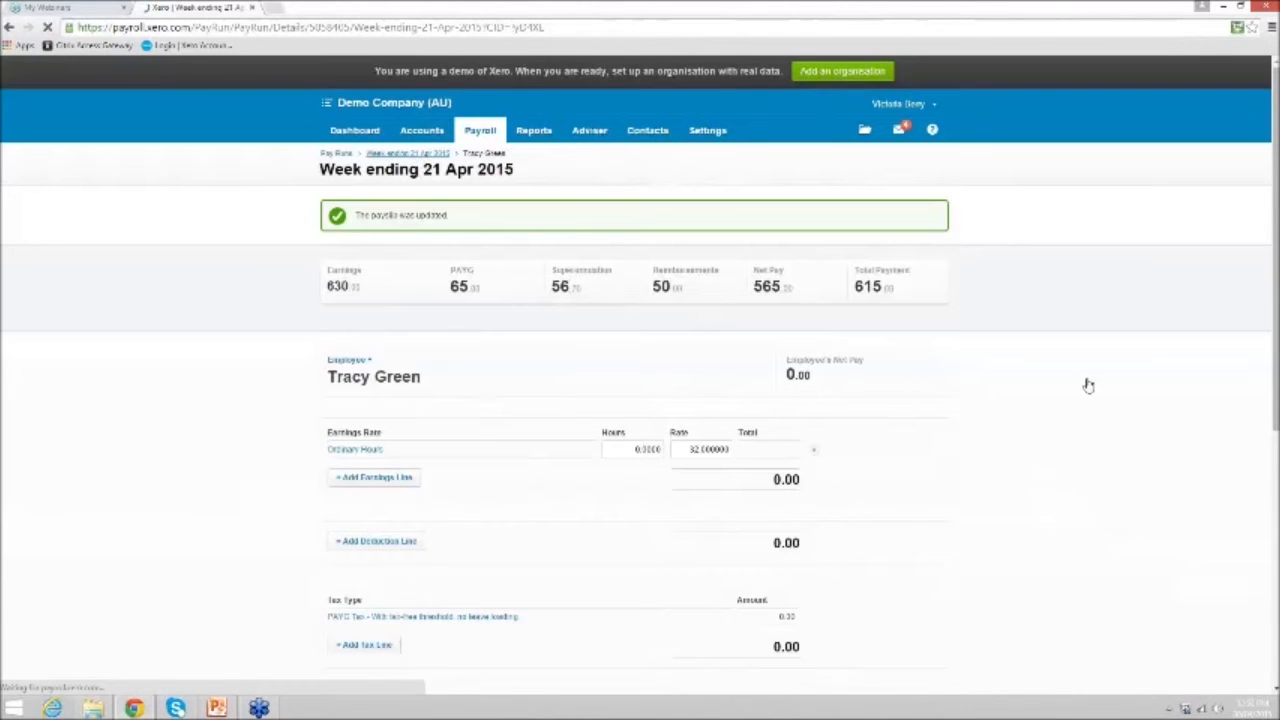
pyautogui.scroll(-1, 1094, 403)
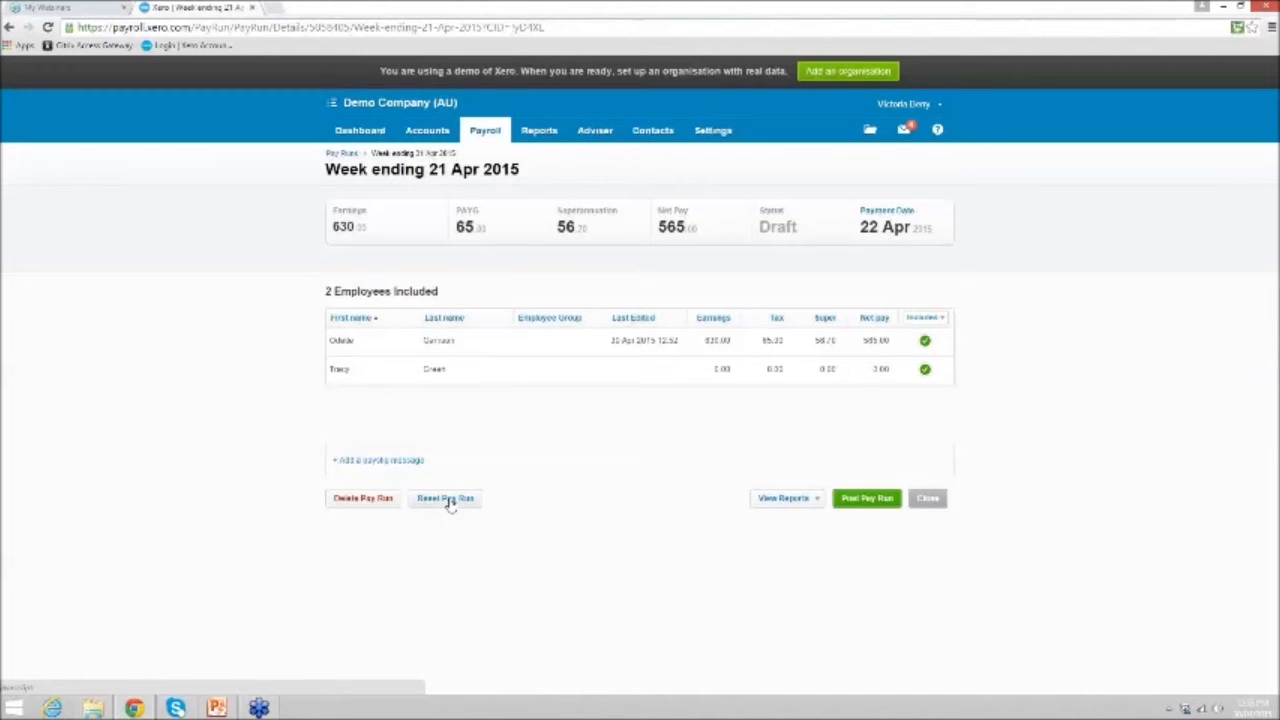
# Step: Open the pay run's Payslips report and examine the earnings, tax, superannuation, reimbursement, leave and payment details
pyautogui.click(785, 498)
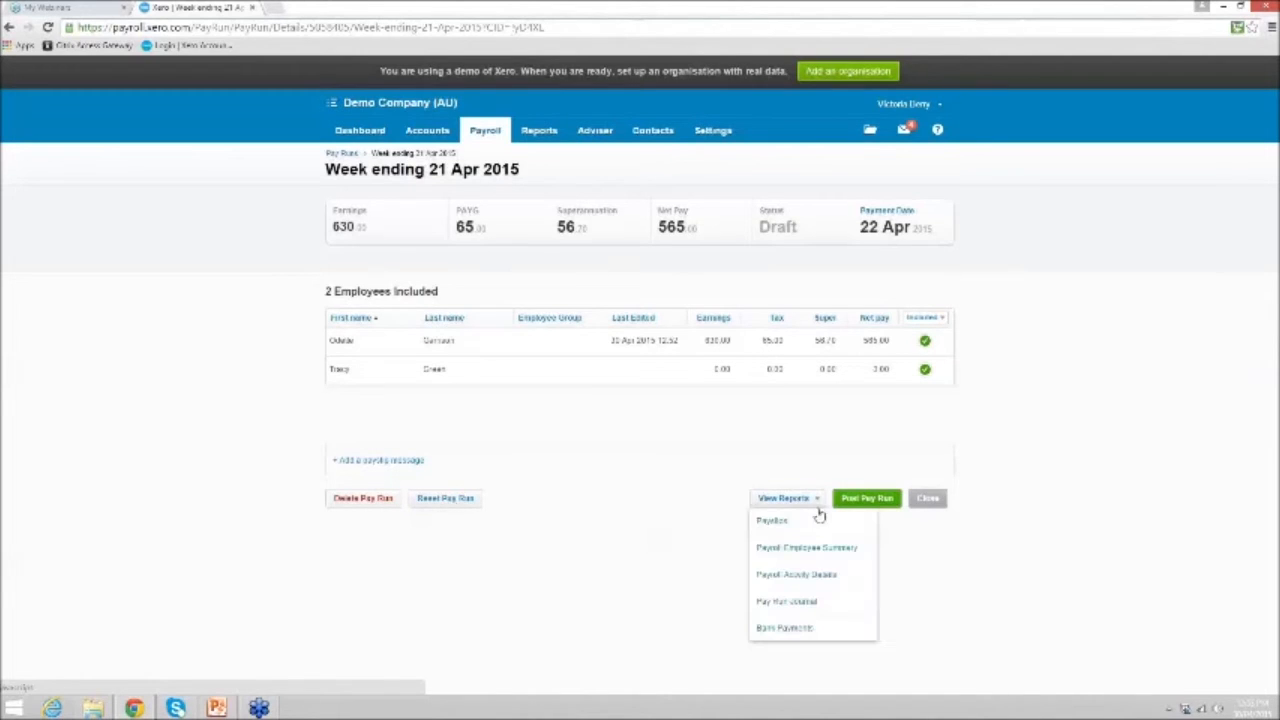
pyautogui.click(798, 522)
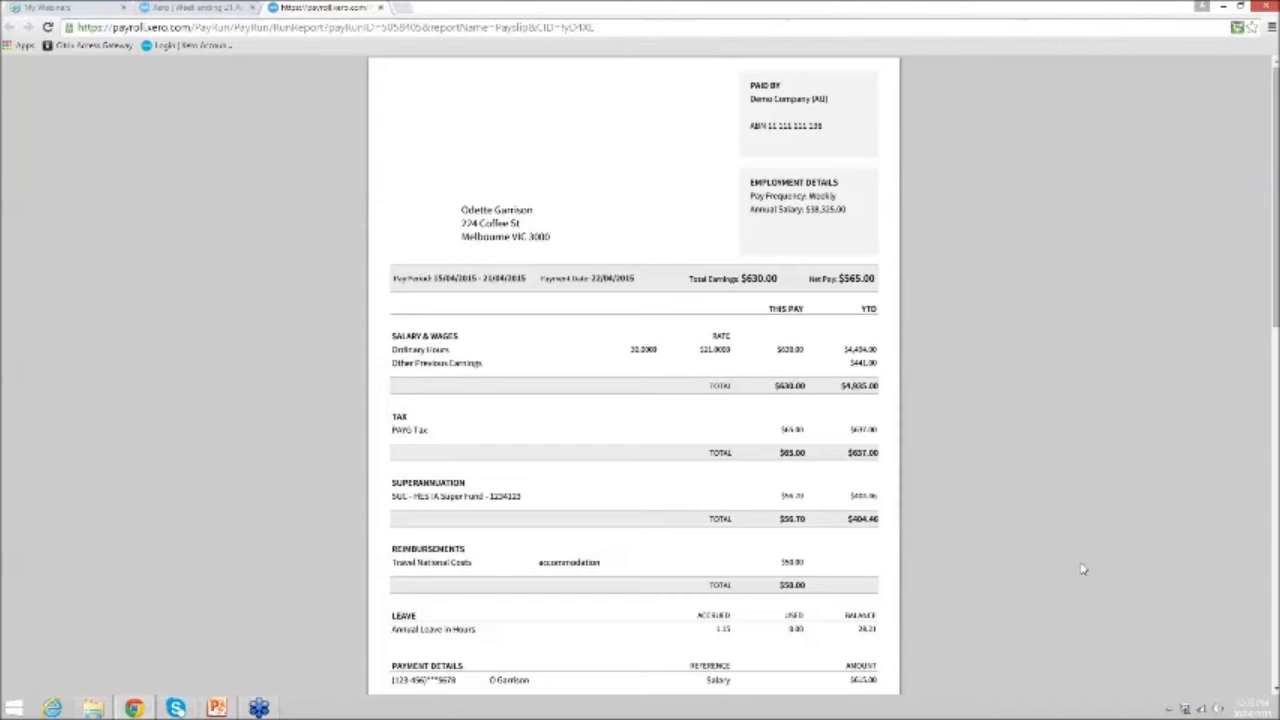
pyautogui.scroll(-3, 1085, 569)
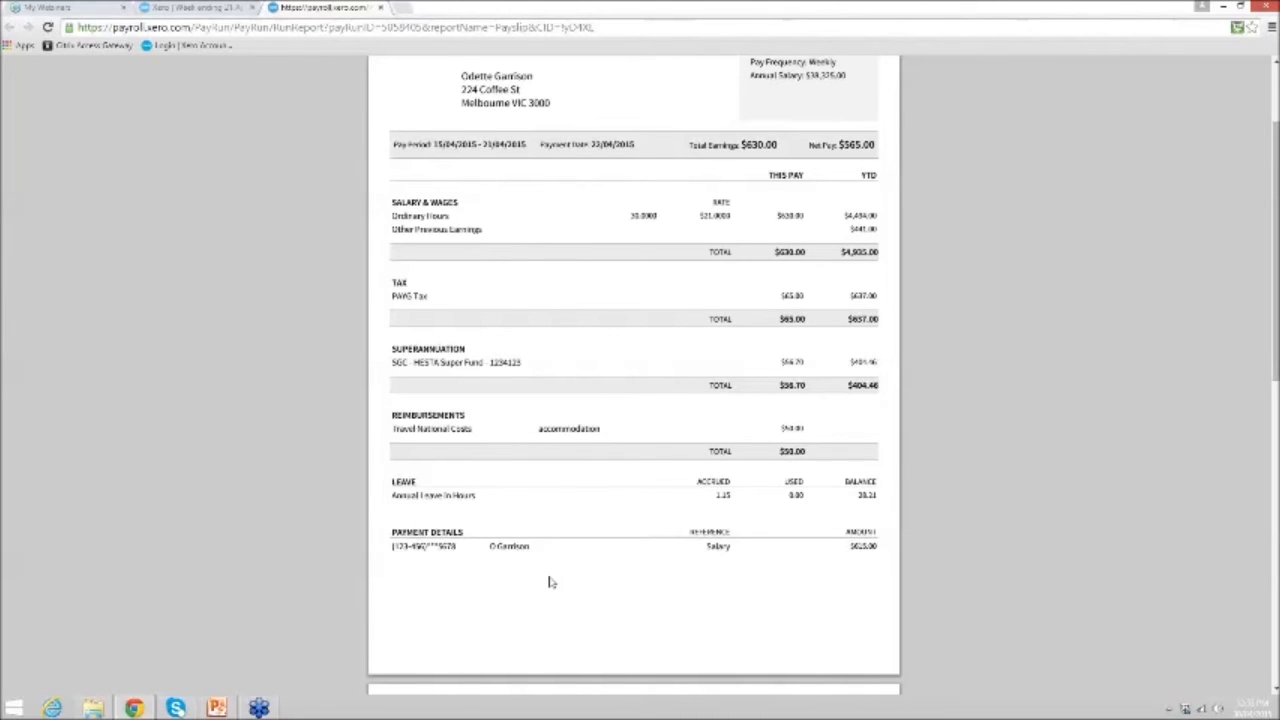
pyautogui.scroll(-2, 550, 583)
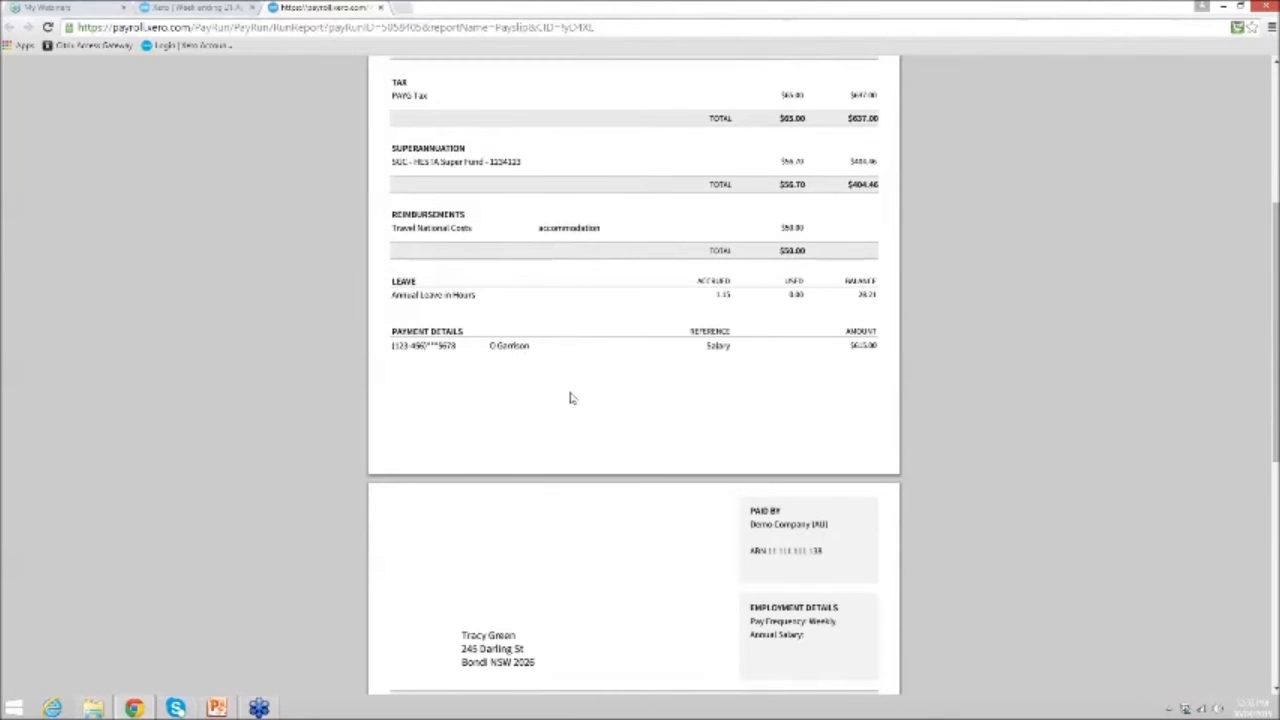
pyautogui.scroll(5, 571, 398)
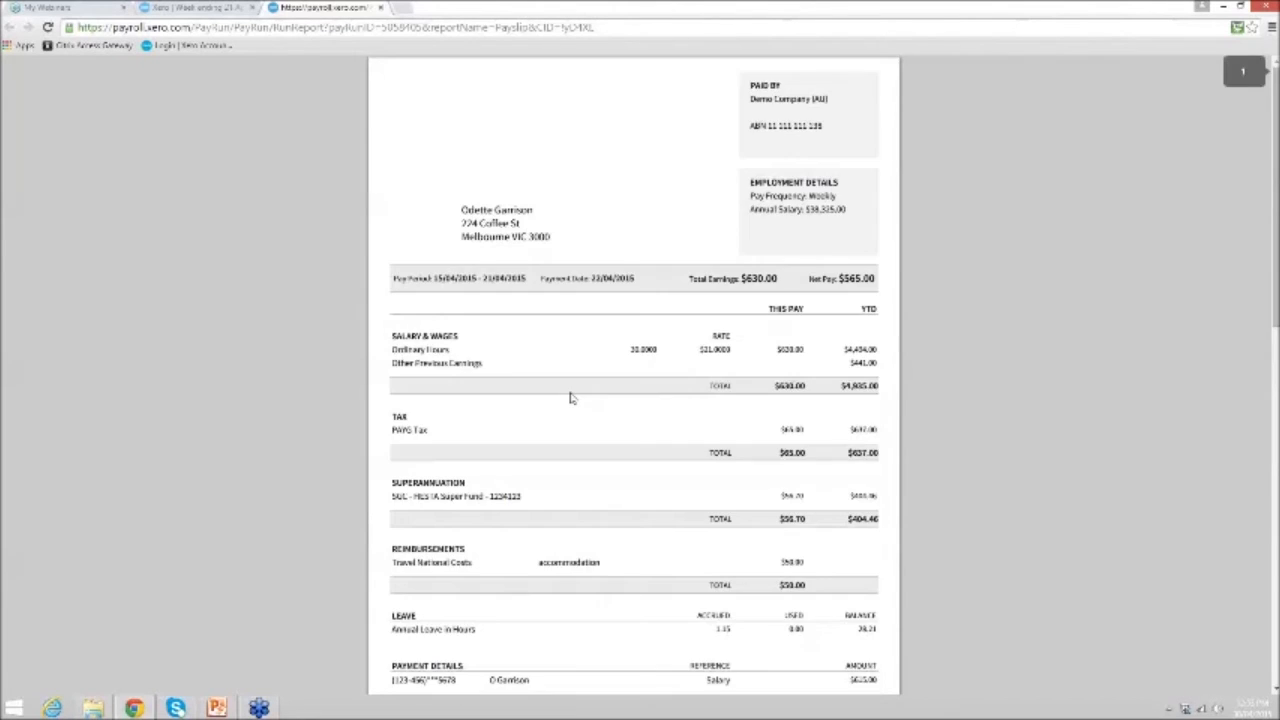
# Step: Reopen the first employee's payslip from the pay run and add a manual adjustment tax line described "Revert to 1% payg as per payg variation"
pyautogui.click(200, 7)
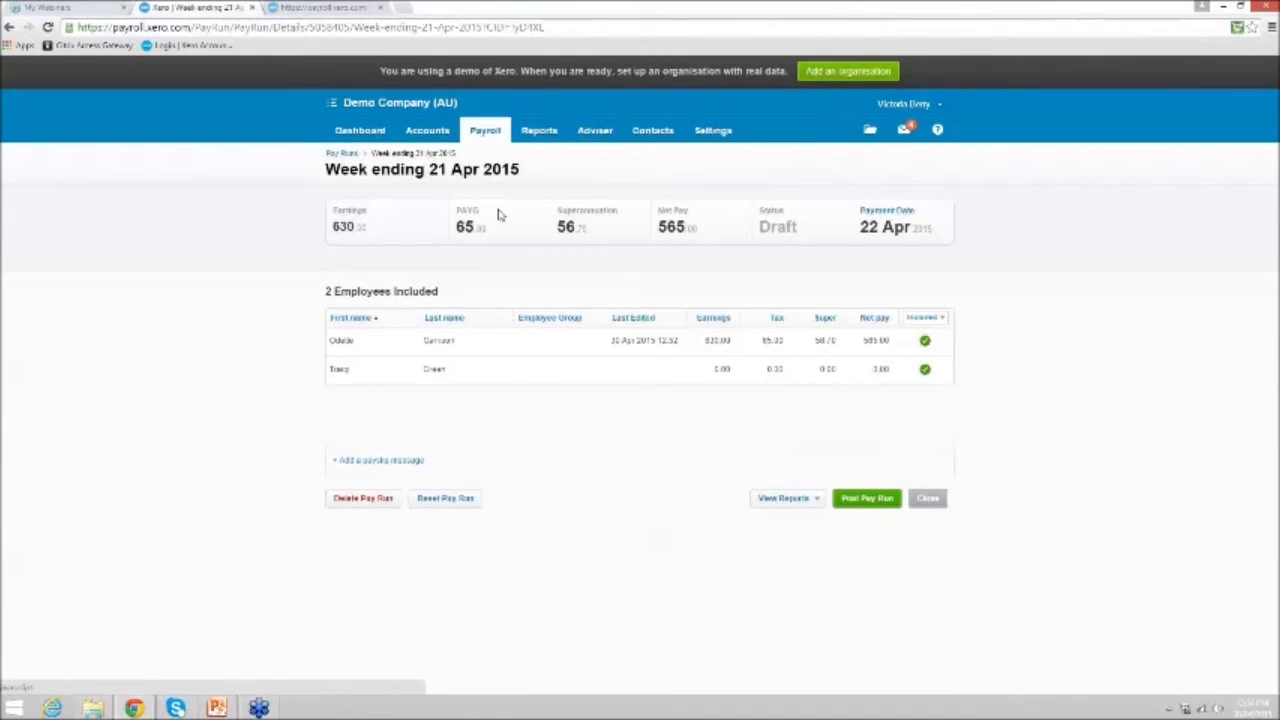
pyautogui.click(438, 343)
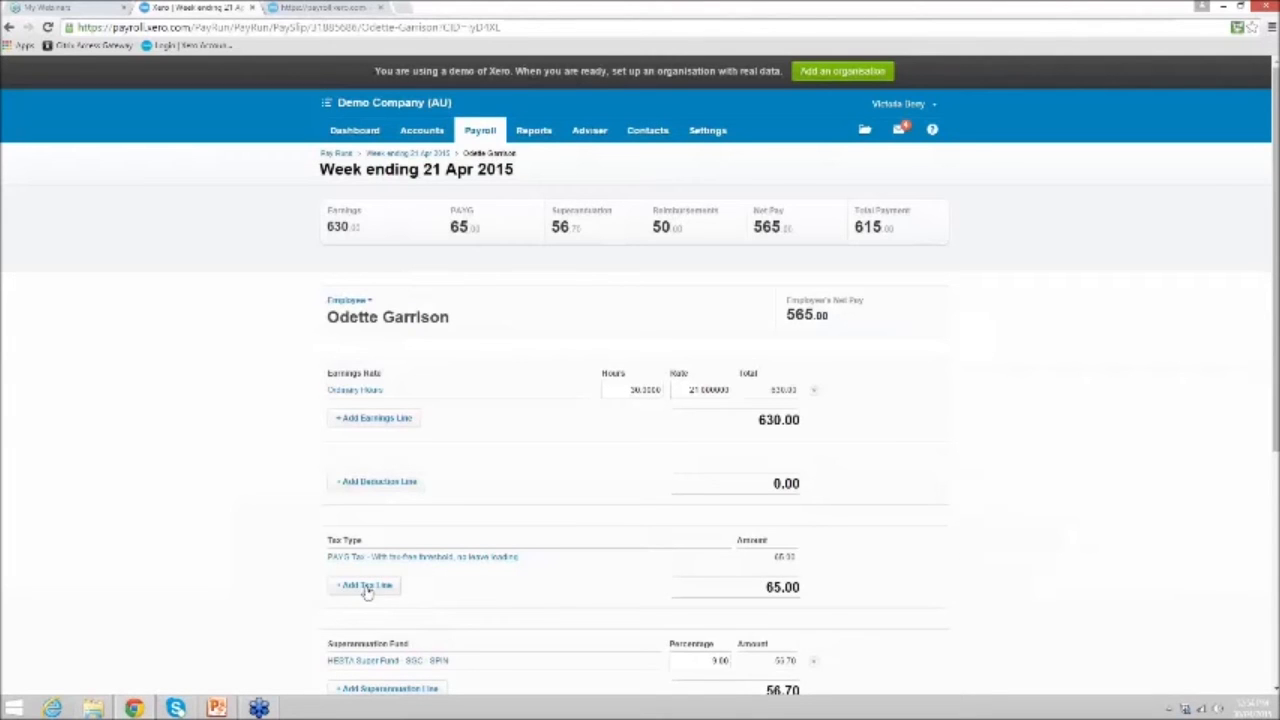
pyautogui.click(366, 591)
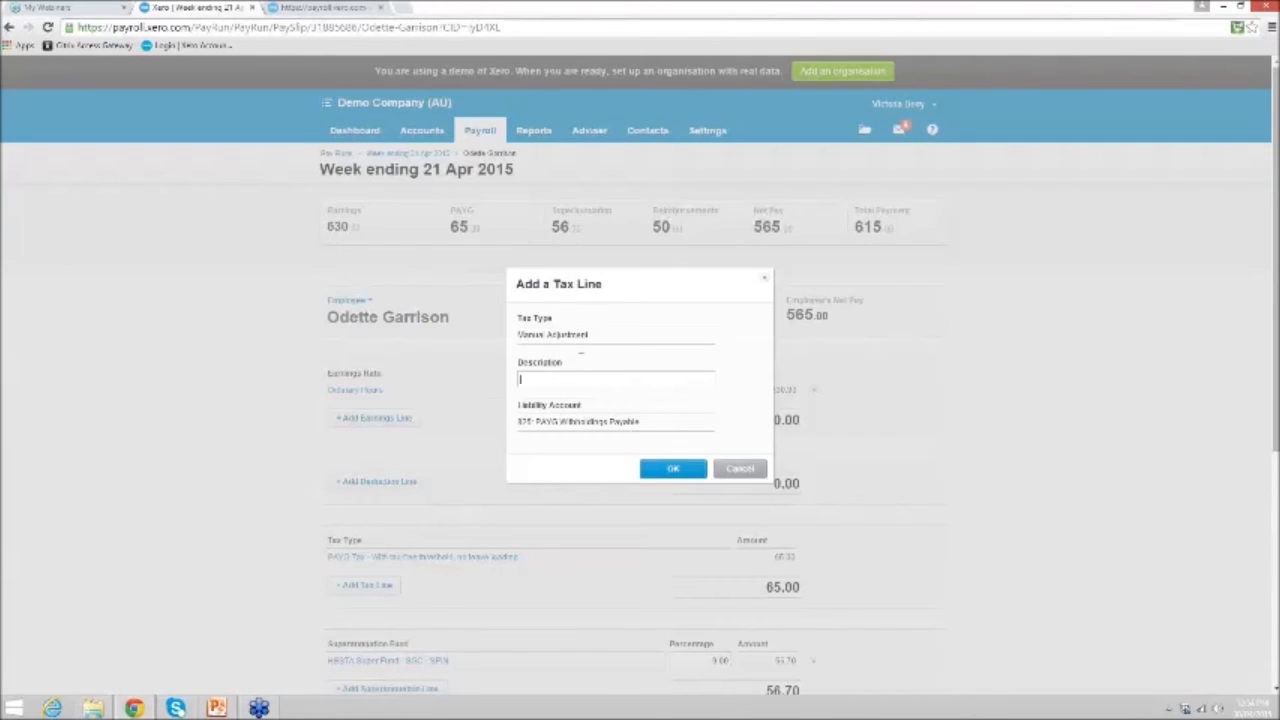
pyautogui.write('Revert to 1% payg ad per payg ')
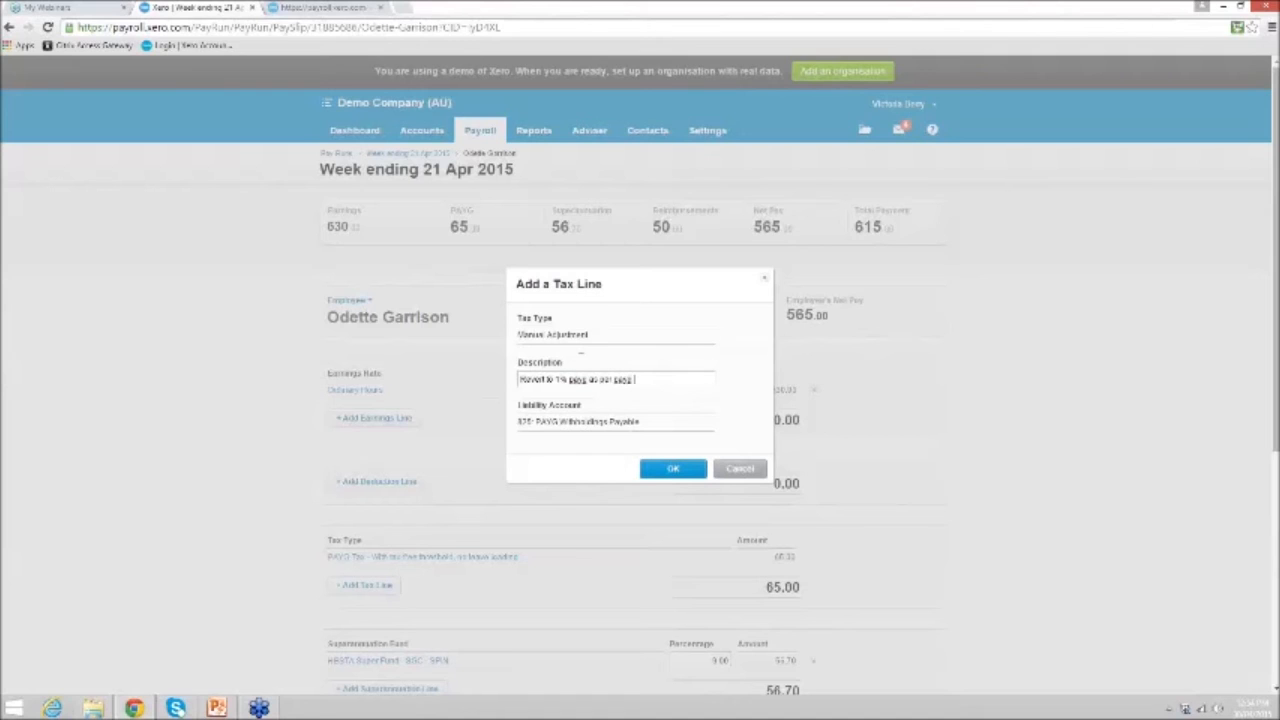
pyautogui.write('variation')
pyautogui.press('Return')
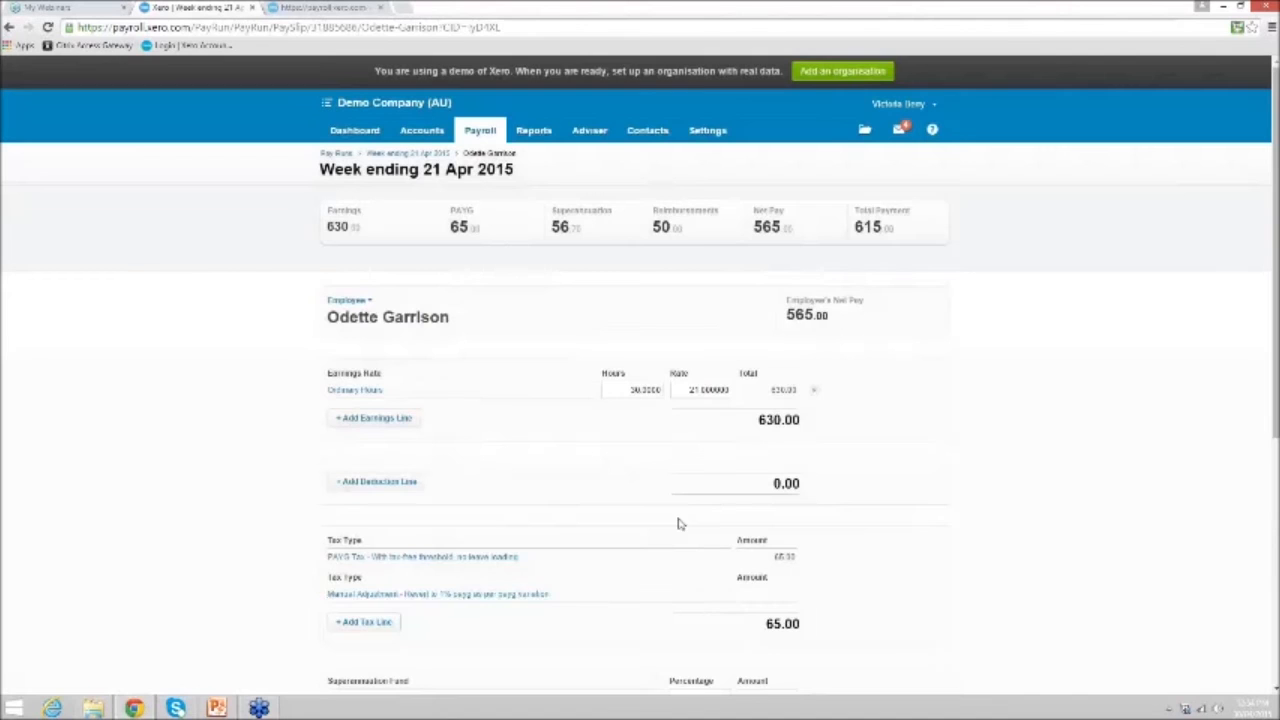
# Step: Set the manual tax adjustment amount to -30 and check the recalculated payslip down to the leave line
pyautogui.click(757, 598)
pyautogui.write('-30')
pyautogui.press('Tab')
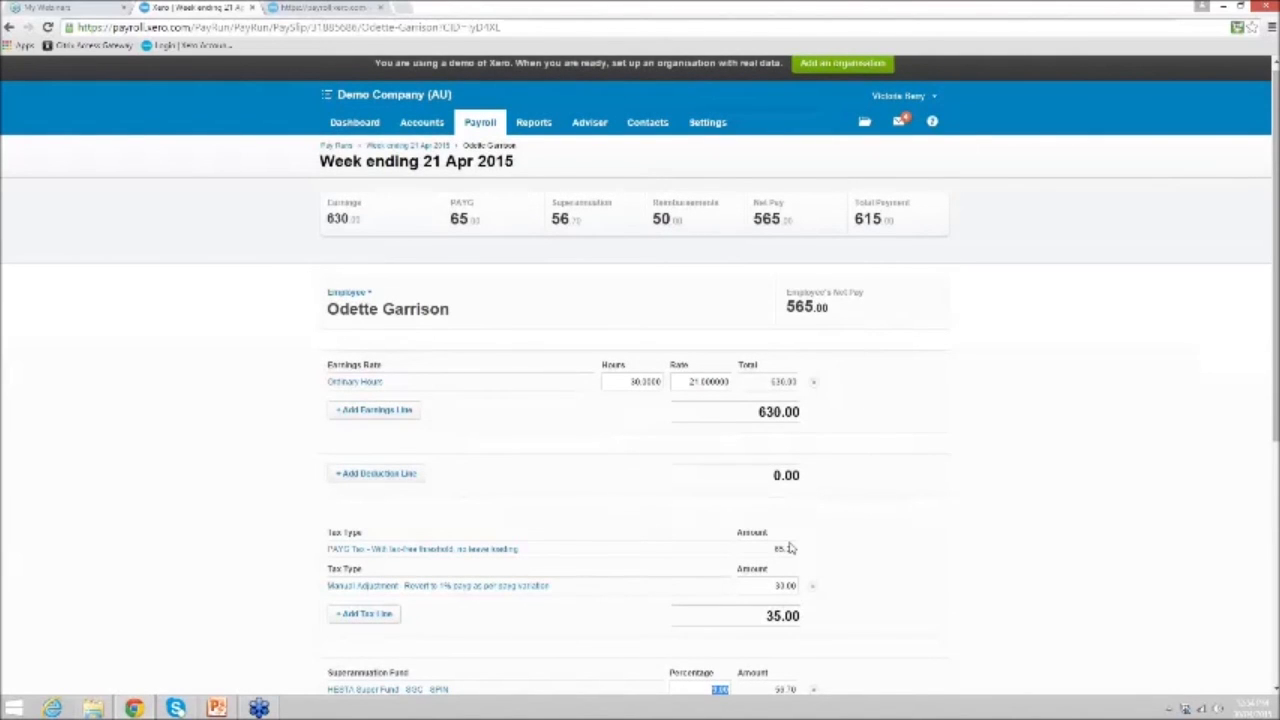
pyautogui.click(921, 584)
pyautogui.scroll(-2, 921, 584)
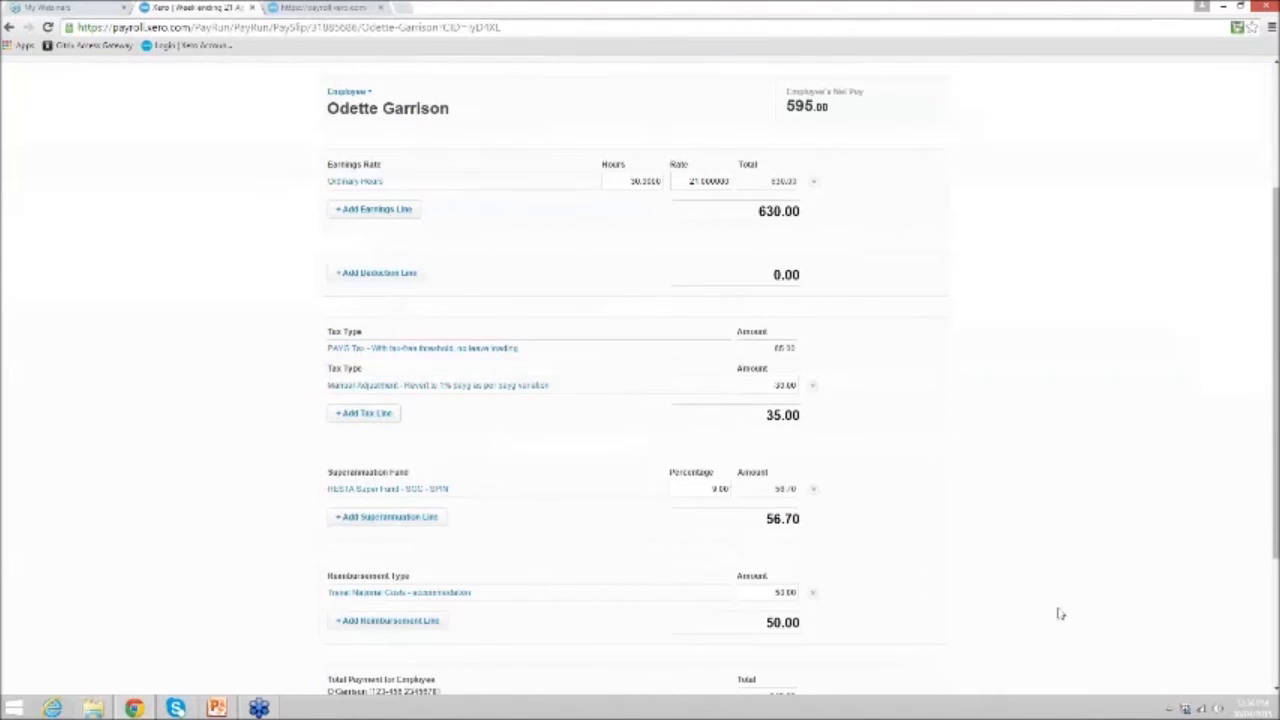
pyautogui.scroll(-2, 1061, 614)
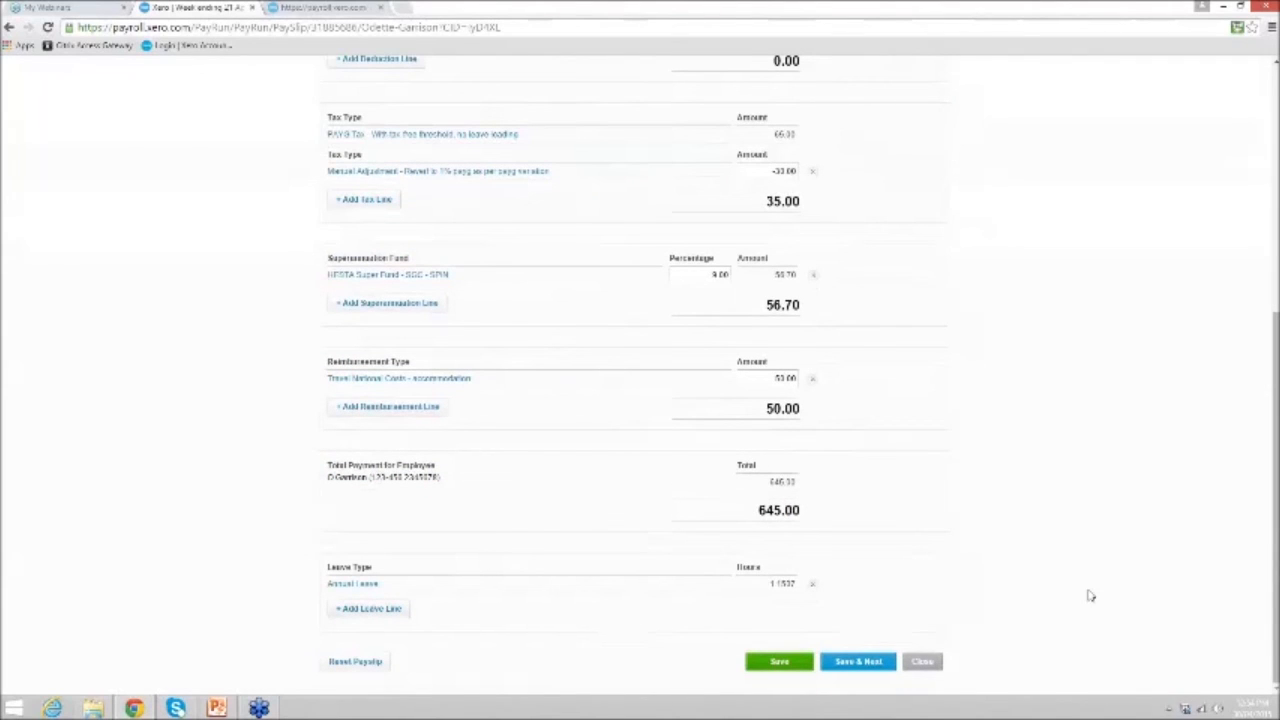